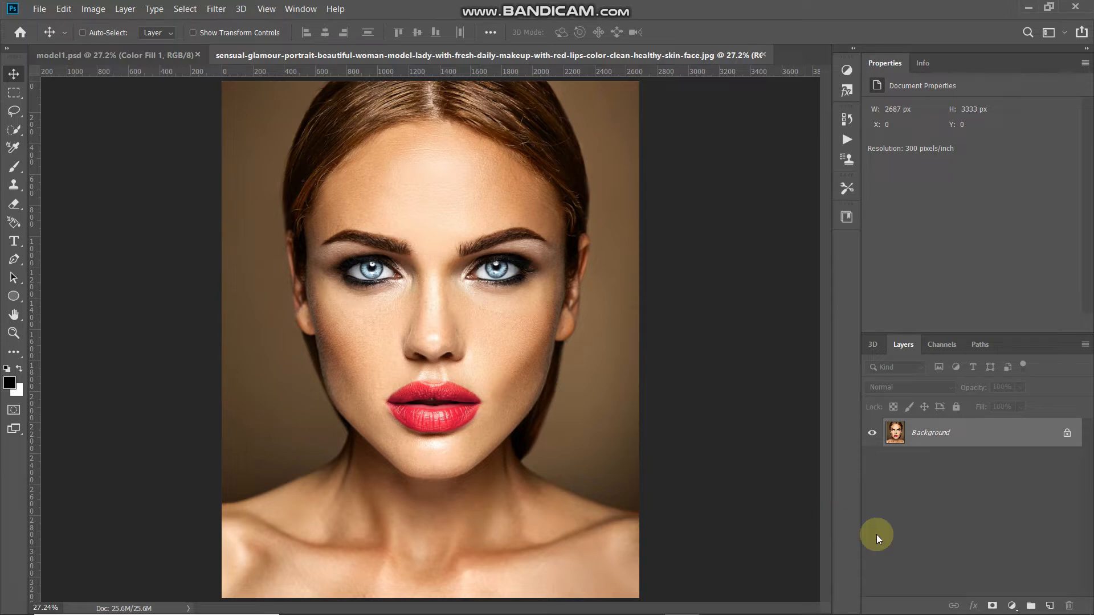
# Add a Solid Color fill layer set to white (#ffffff)
pyautogui.click(1012, 604)
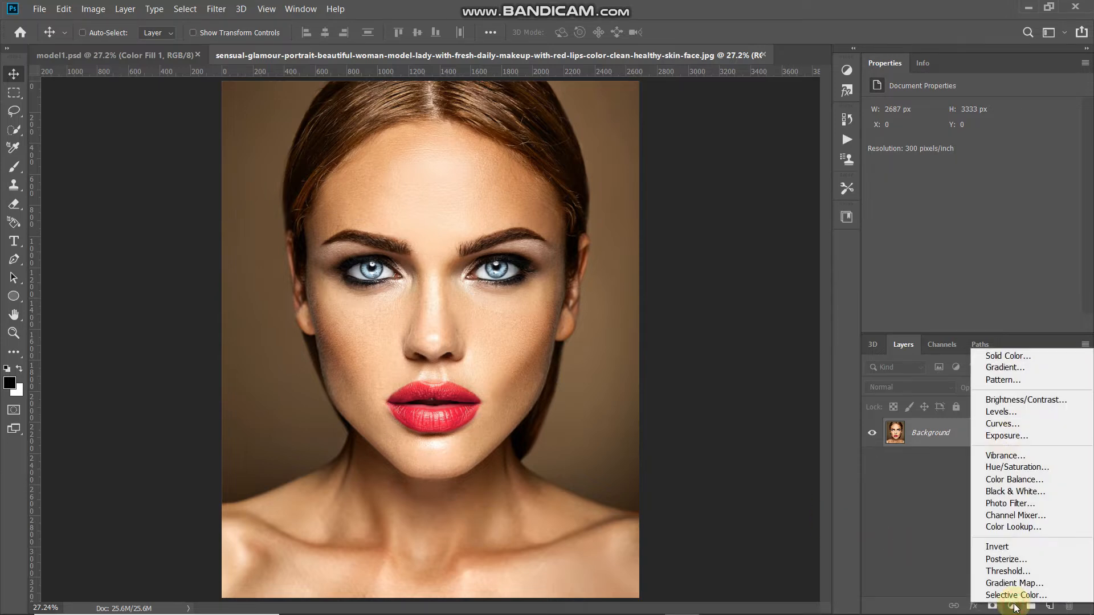
pyautogui.click(1002, 356)
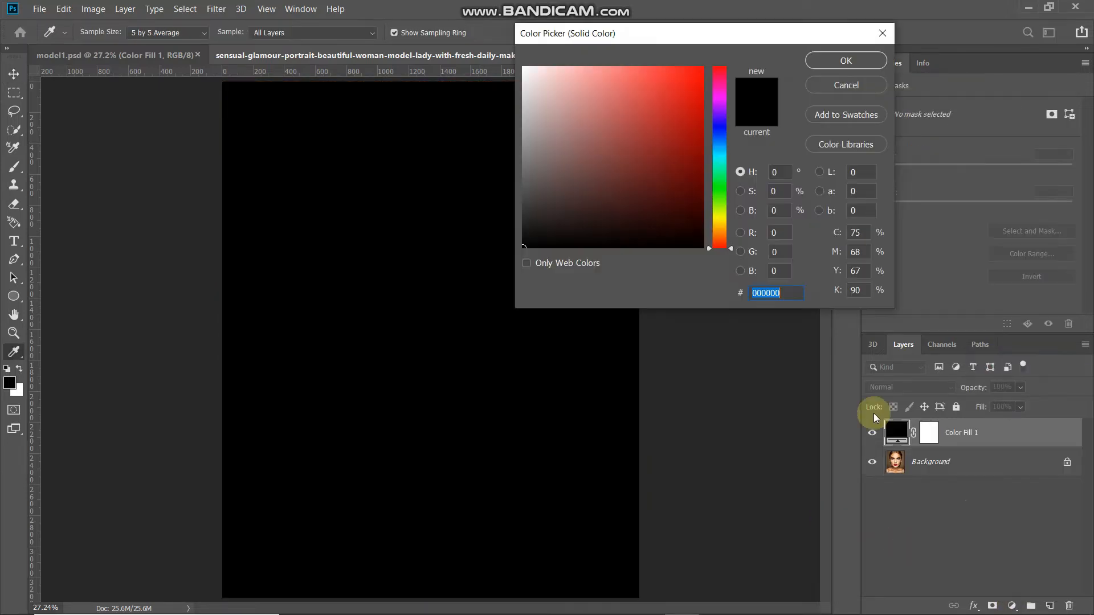
pyautogui.click(550, 112)
pyautogui.moveTo(551, 112); pyautogui.dragTo(518, 31)
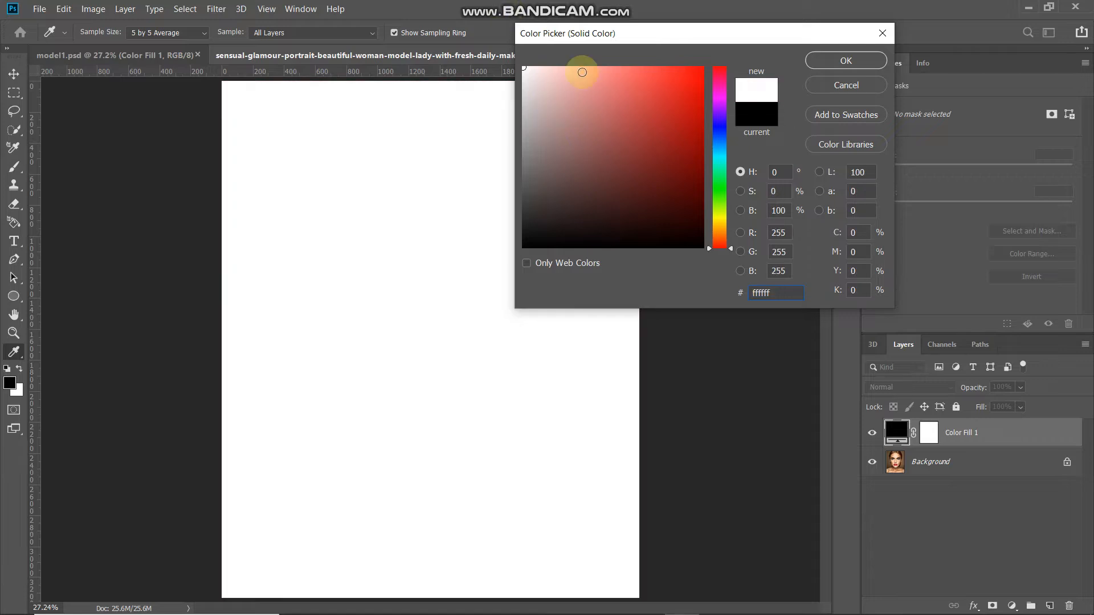
pyautogui.click(878, 67)
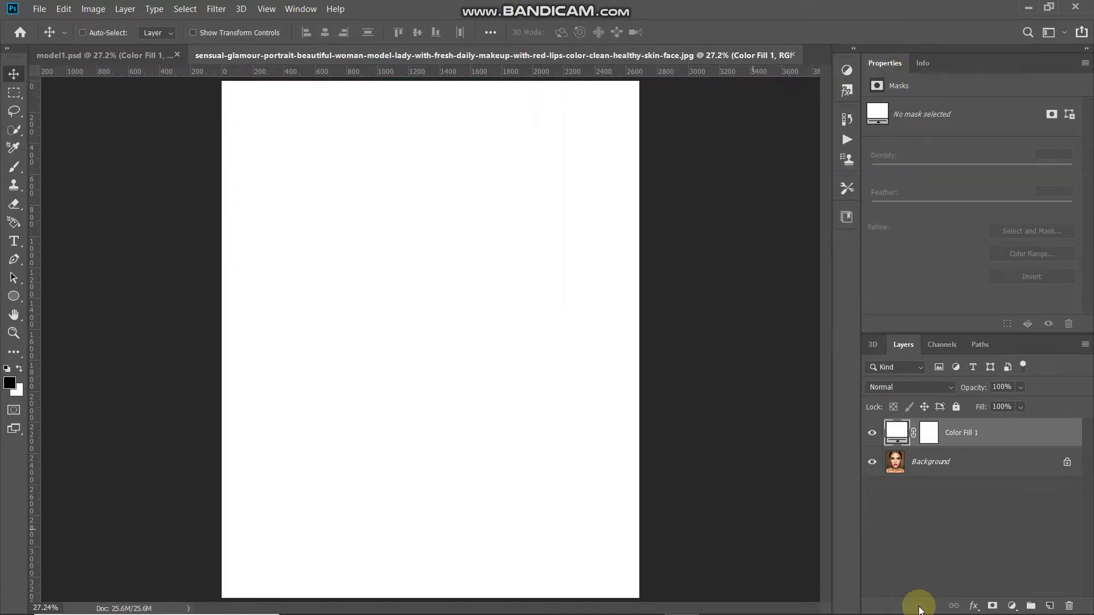
# Give the fill layer a Pattern Overlay using the Paper texture pattern at 100% scale
pyautogui.click(973, 606)
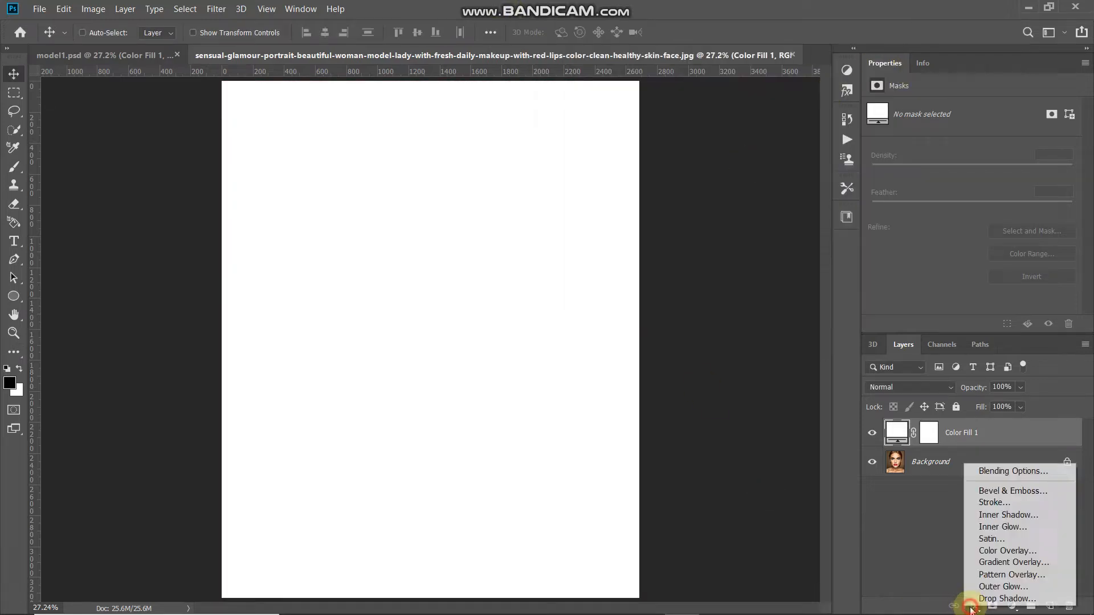
pyautogui.click(981, 572)
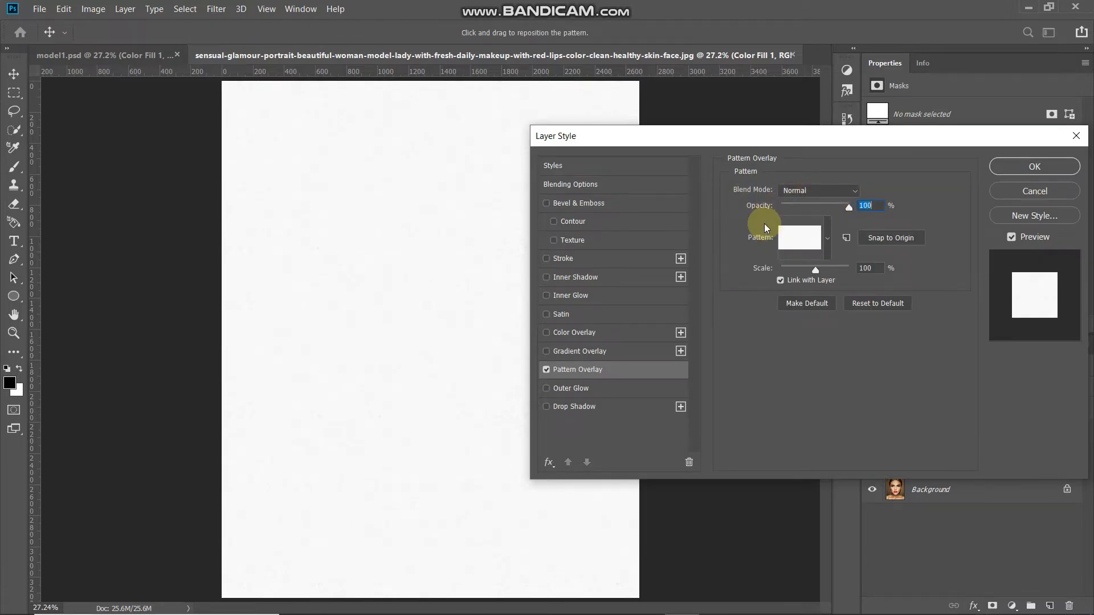
pyautogui.click(827, 239)
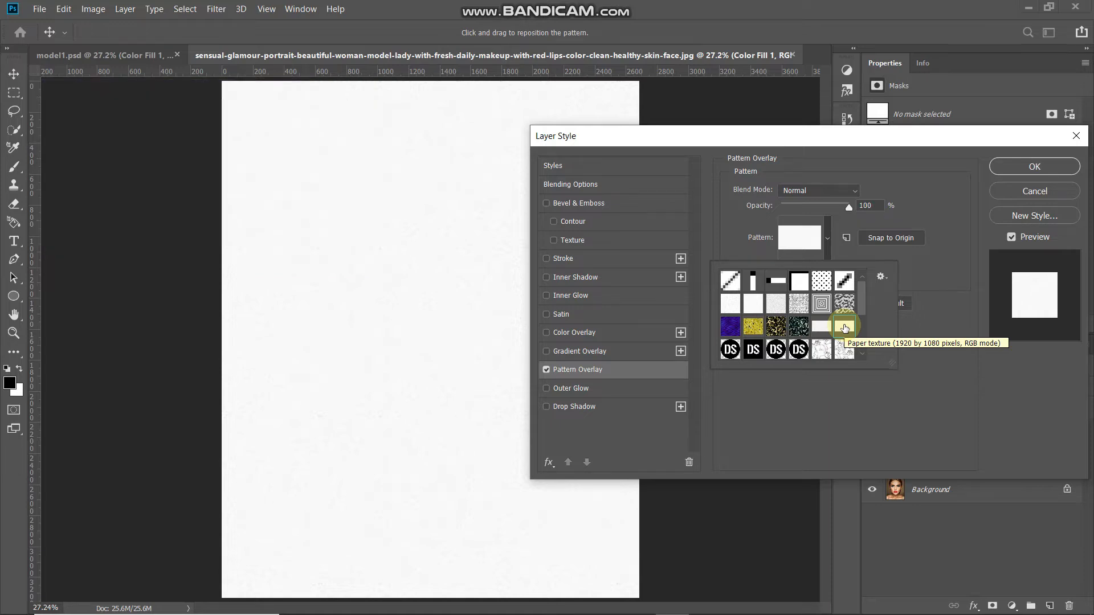
pyautogui.doubleClick(844, 325)
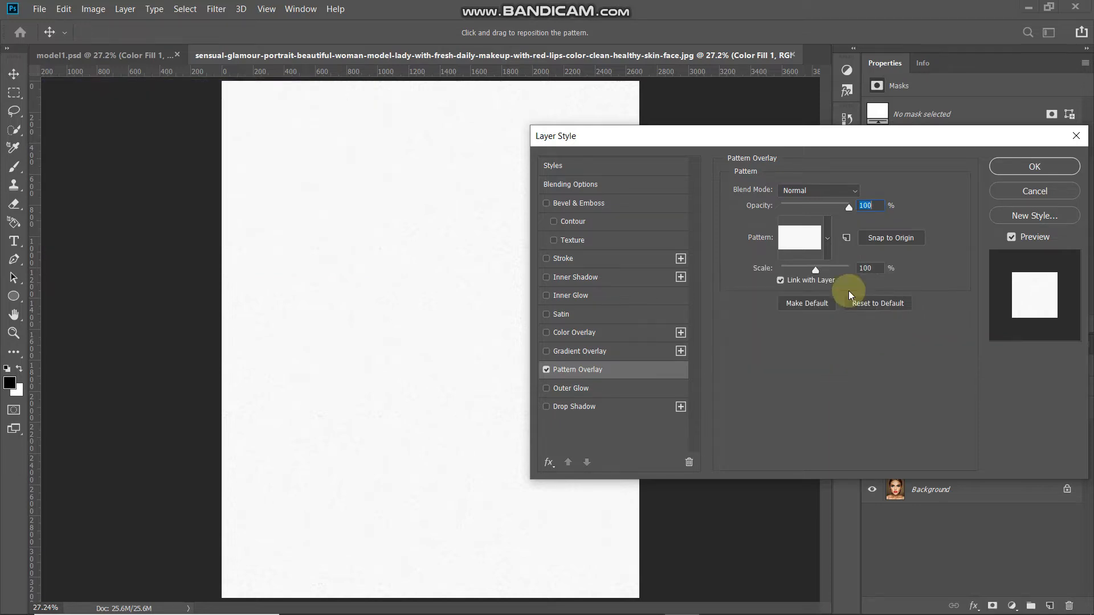
pyautogui.click(873, 267)
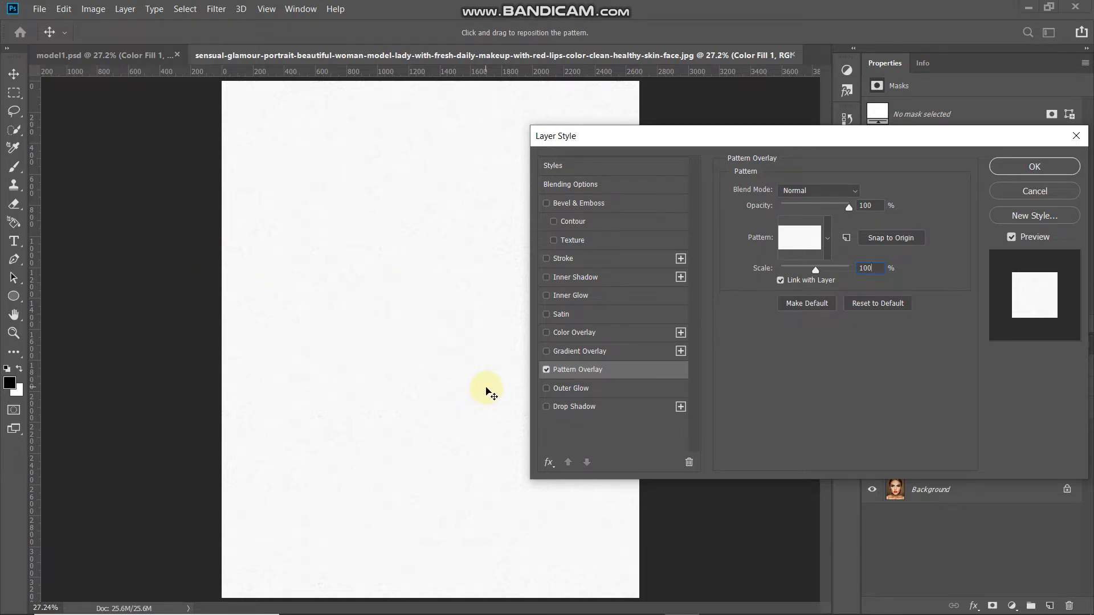
pyautogui.hotkey('ctrl', '+')
pyautogui.hotkey('ctrl', '+')
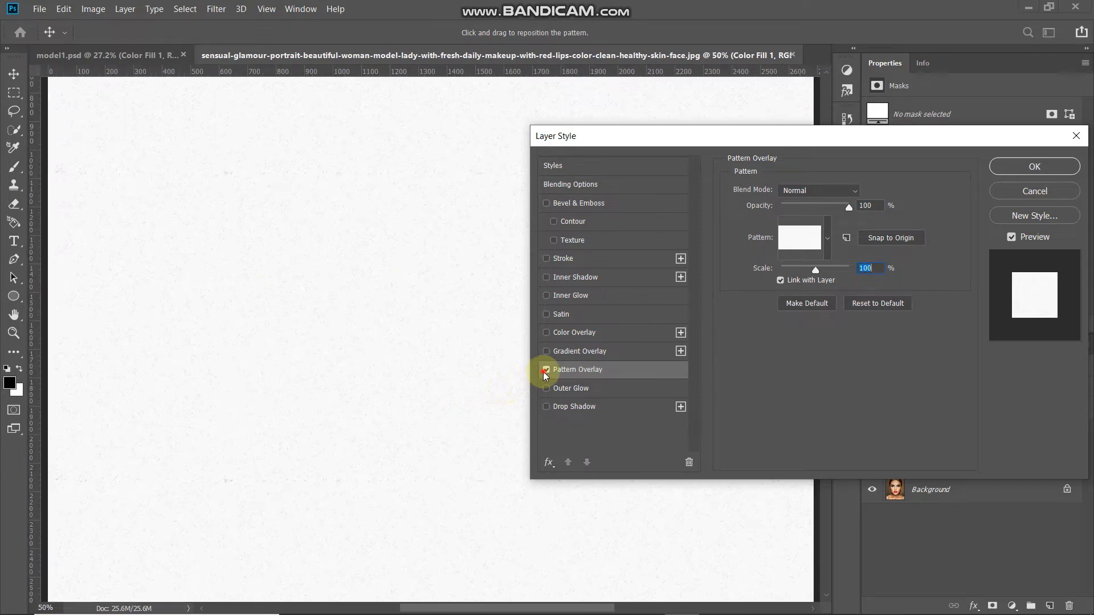
pyautogui.click(546, 370)
pyautogui.click(545, 371)
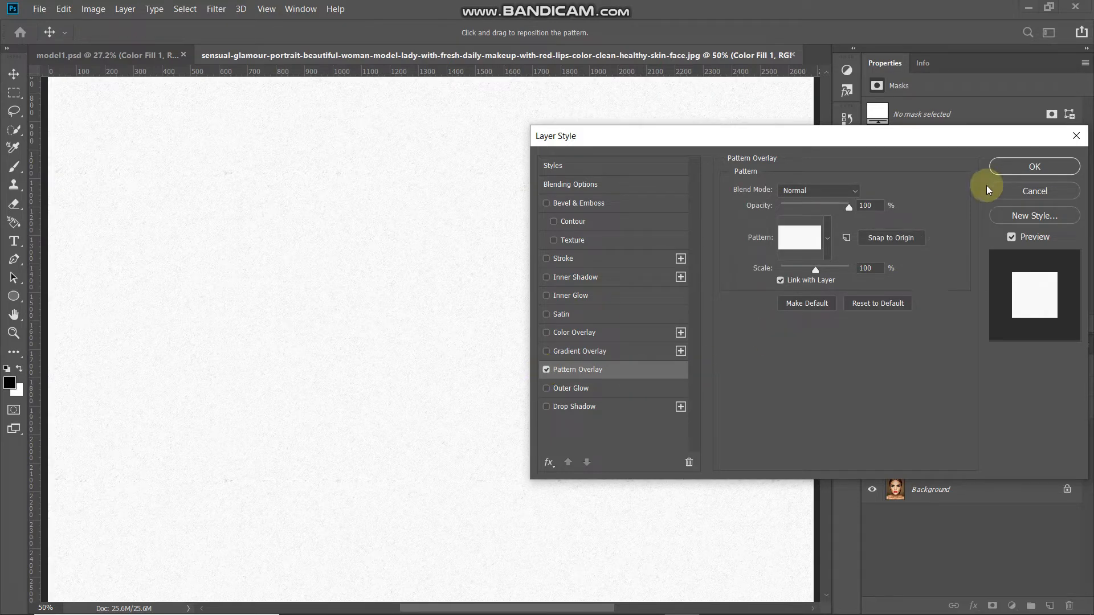
pyautogui.click(1010, 172)
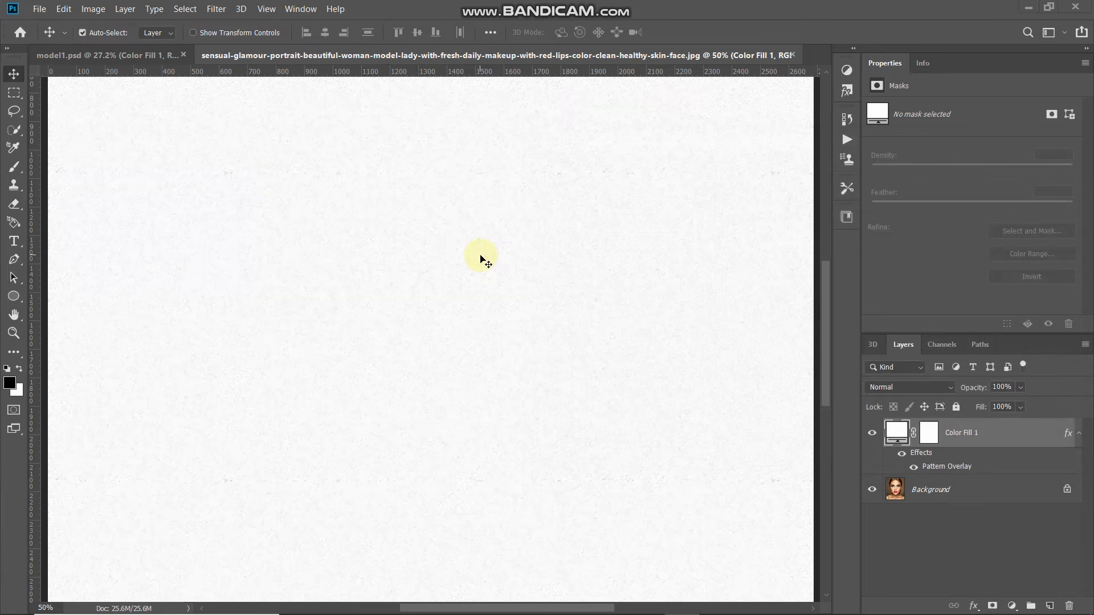
# Fit the page on screen and lower the Color Fill 1 layer opacity to 50%
pyautogui.hotkey('ctrl', '0')
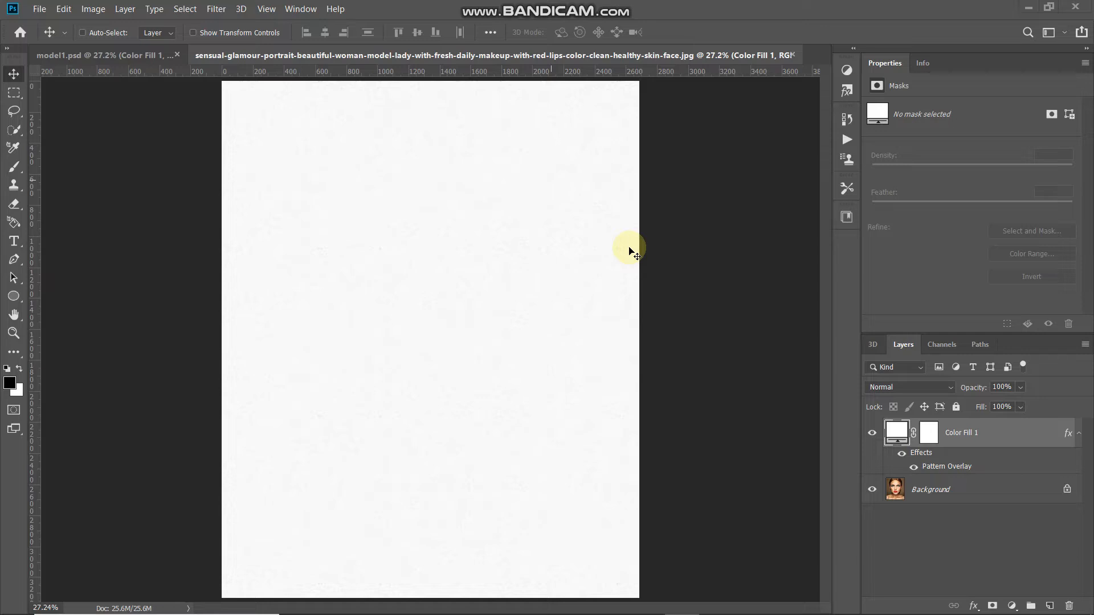
pyautogui.click(1001, 387)
pyautogui.write('0')
pyautogui.write('5')
pyautogui.press('Return')
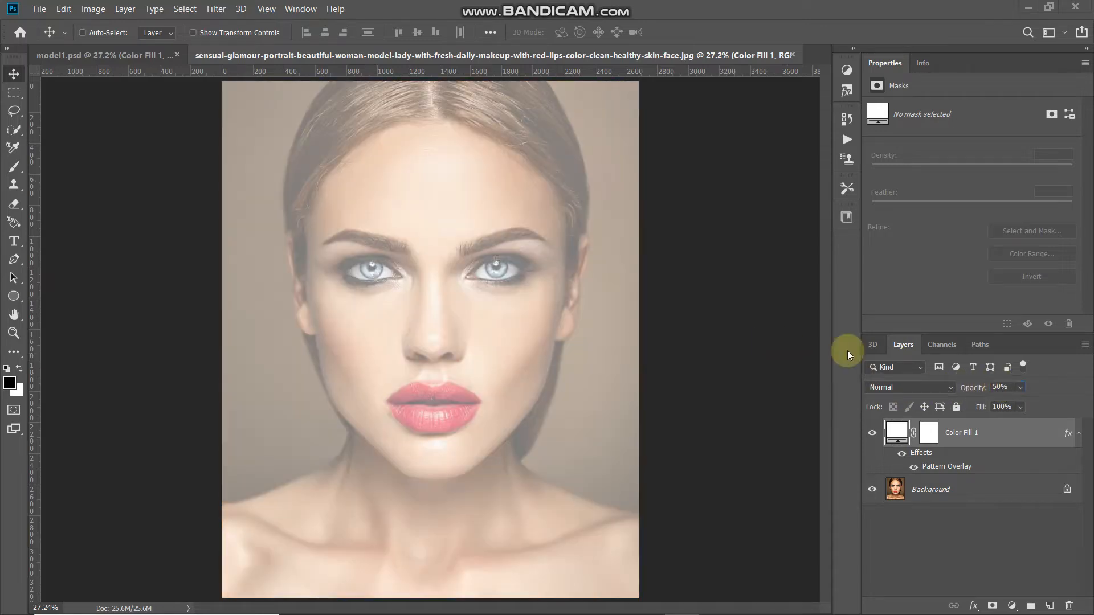
# Select the Pen Tool in Path mode with Combine Shapes enabled
pyautogui.moveTo(14, 259); pyautogui.dragTo(49, 258)
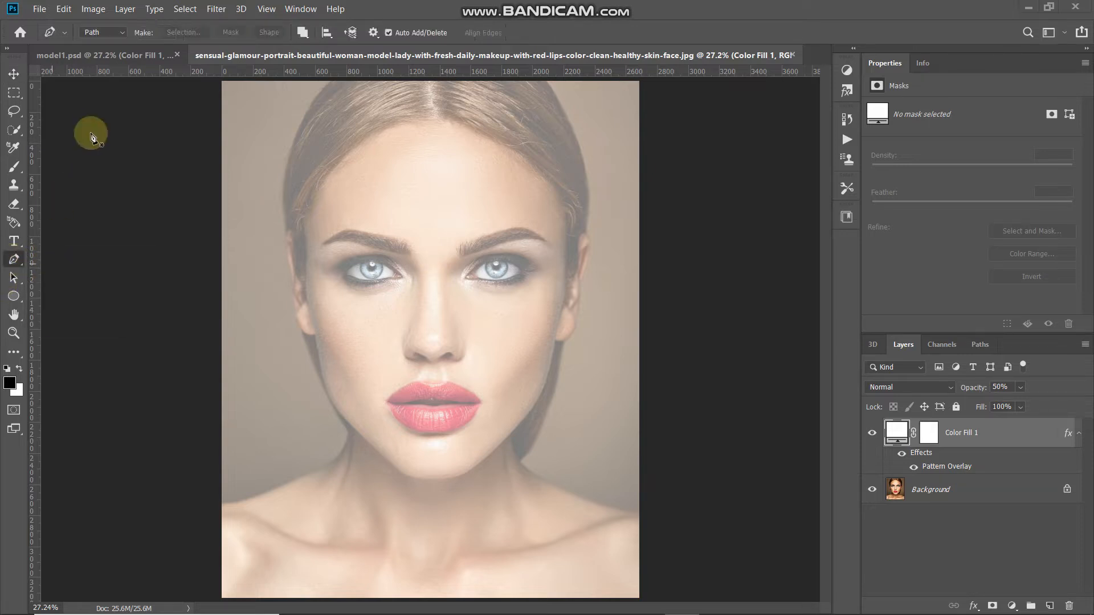
pyautogui.click(115, 32)
pyautogui.click(105, 59)
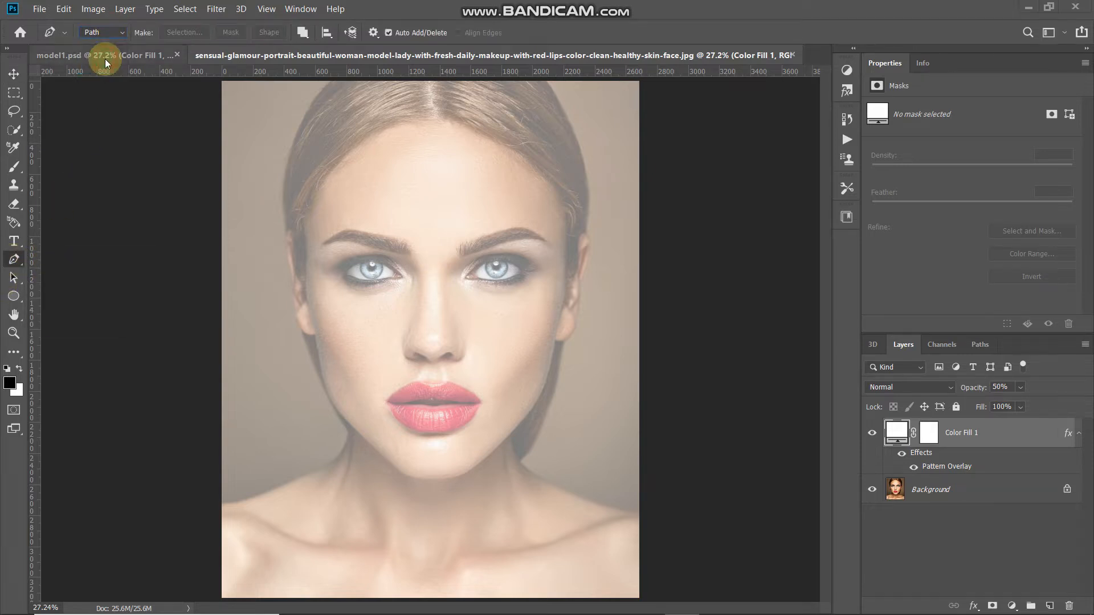
pyautogui.click(301, 34)
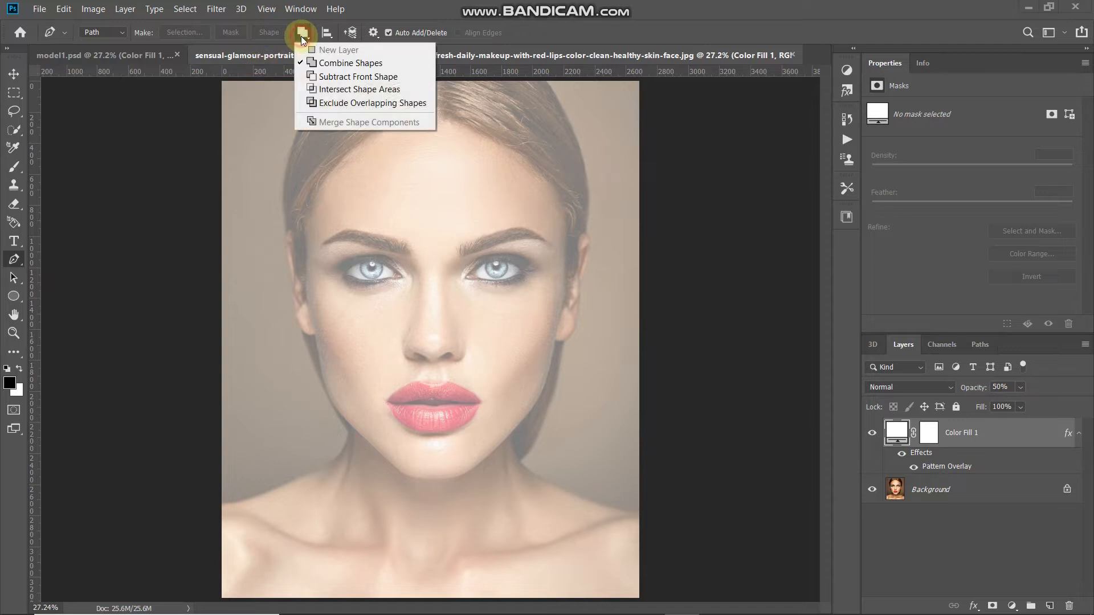
pyautogui.click(314, 67)
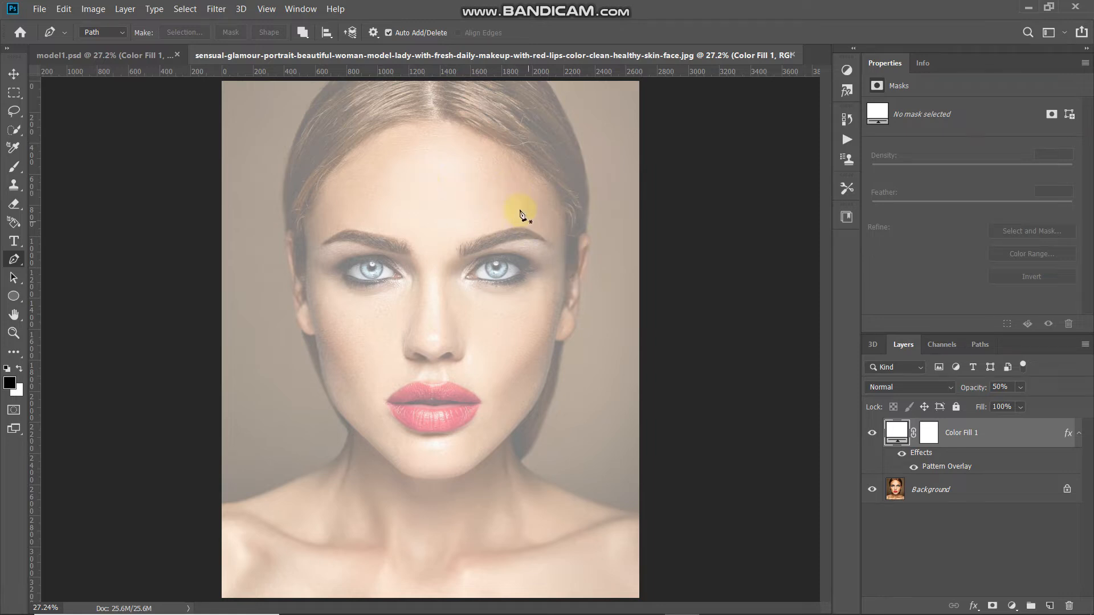
# Draw three closed pen triangles: across the right eye, the left eye, and the mouth and chin
pyautogui.click(557, 230)
pyautogui.click(511, 352)
pyautogui.click(410, 200)
pyautogui.click(557, 230)
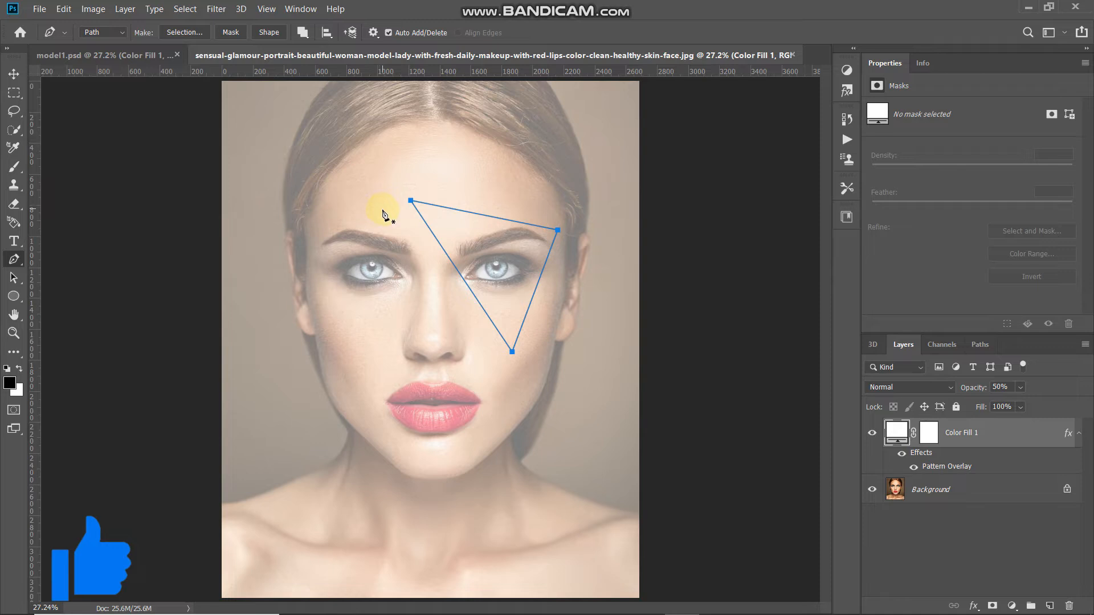
pyautogui.click(386, 205)
pyautogui.click(466, 332)
pyautogui.click(276, 255)
pyautogui.click(386, 205)
pyautogui.click(550, 394)
pyautogui.click(349, 484)
pyautogui.click(296, 323)
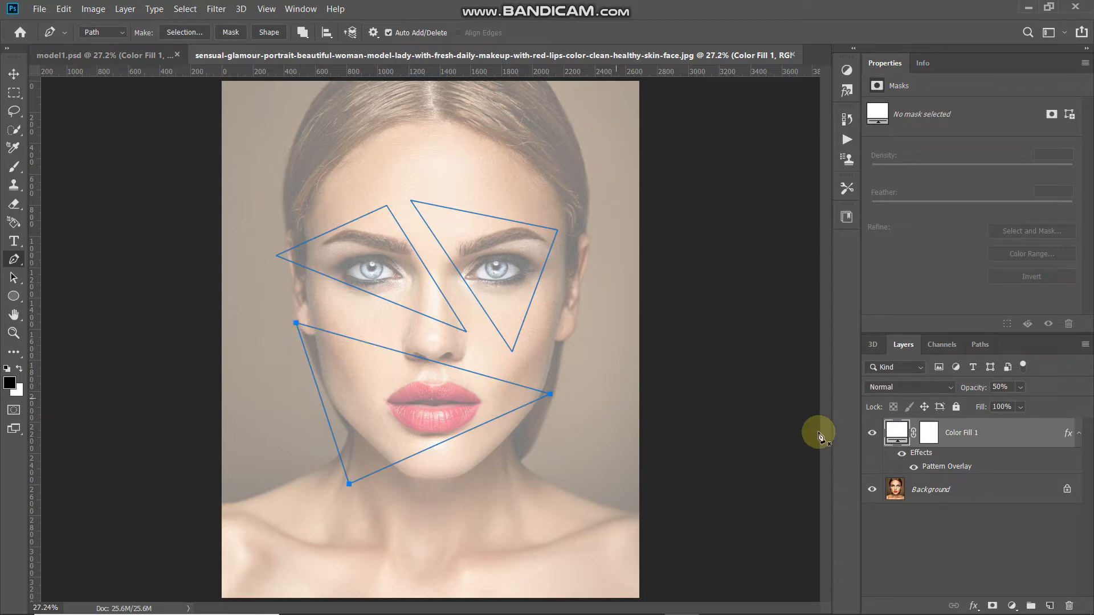
pyautogui.click(980, 345)
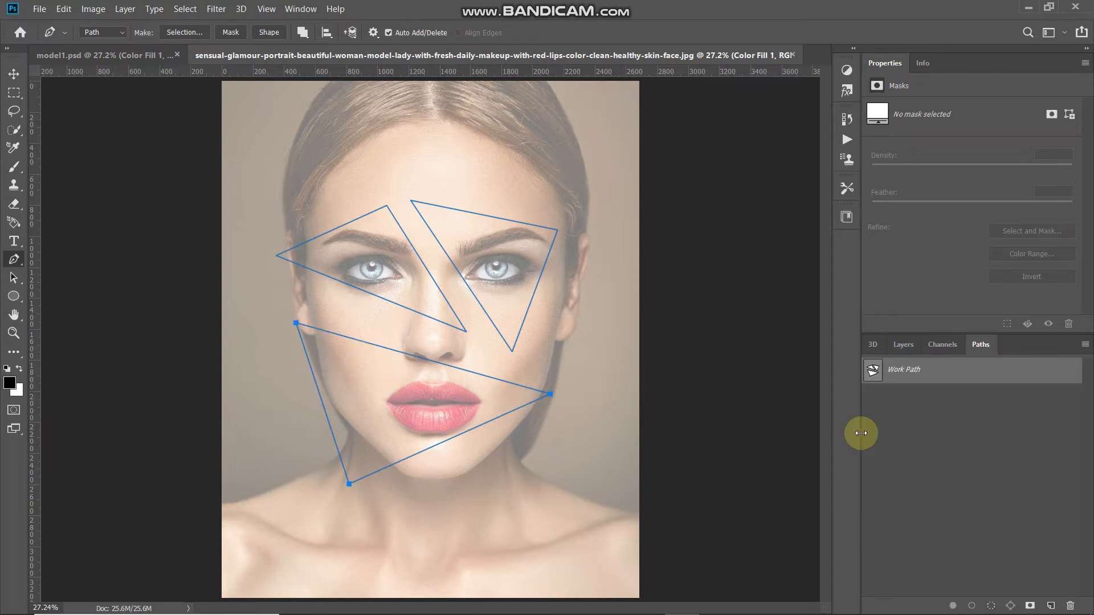
# Load the Work Path as a selection and target the Color Fill 1 layer mask
pyautogui.keyDown('ctrl'); pyautogui.click(873, 375); pyautogui.keyUp('ctrl')
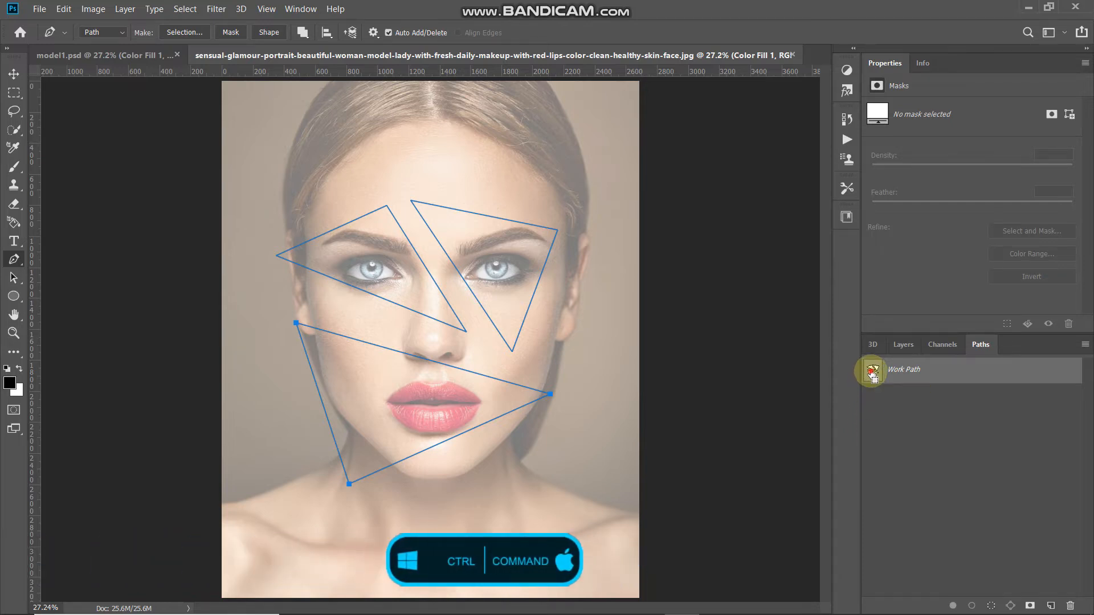
pyautogui.click(904, 345)
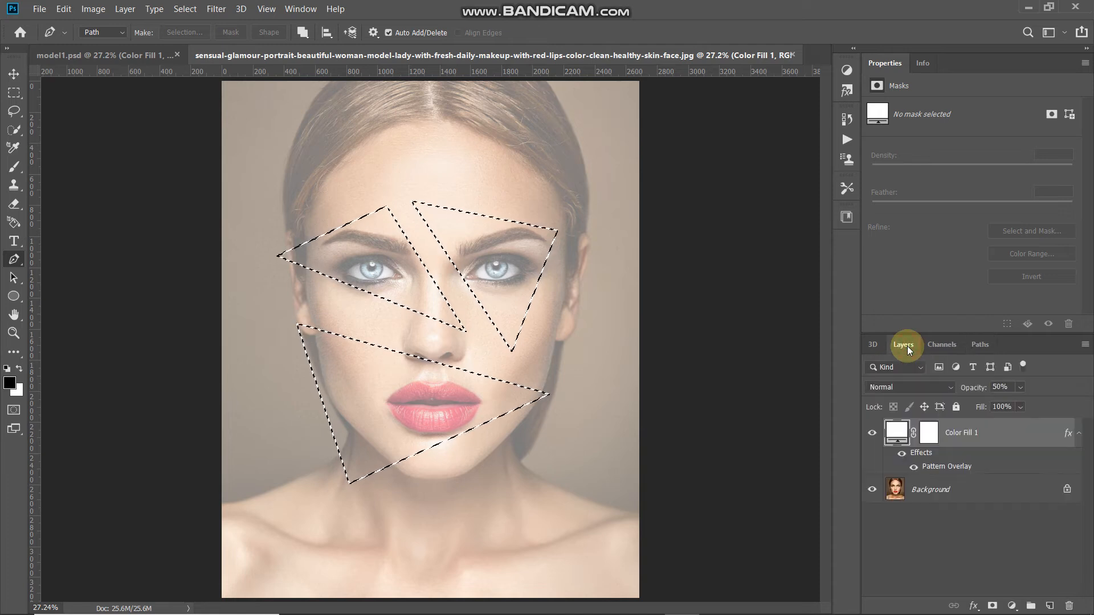
pyautogui.click(932, 435)
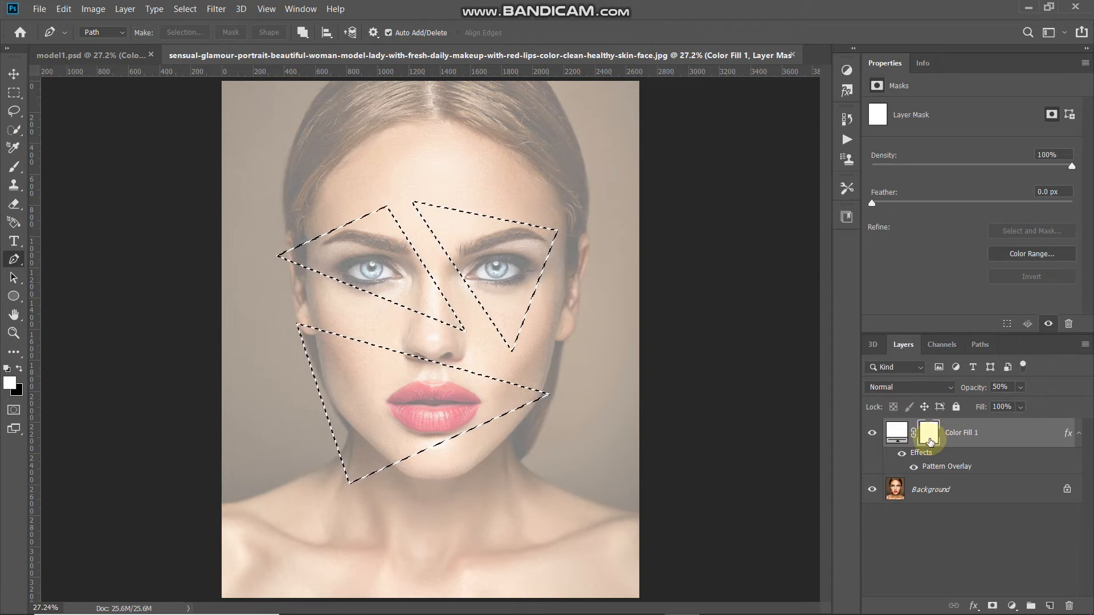
pyautogui.moveTo(14, 133); pyautogui.dragTo(59, 134)
# Fill the triangular selection on the layer mask with Black
pyautogui.rightClick(386, 381)
pyautogui.click(406, 297)
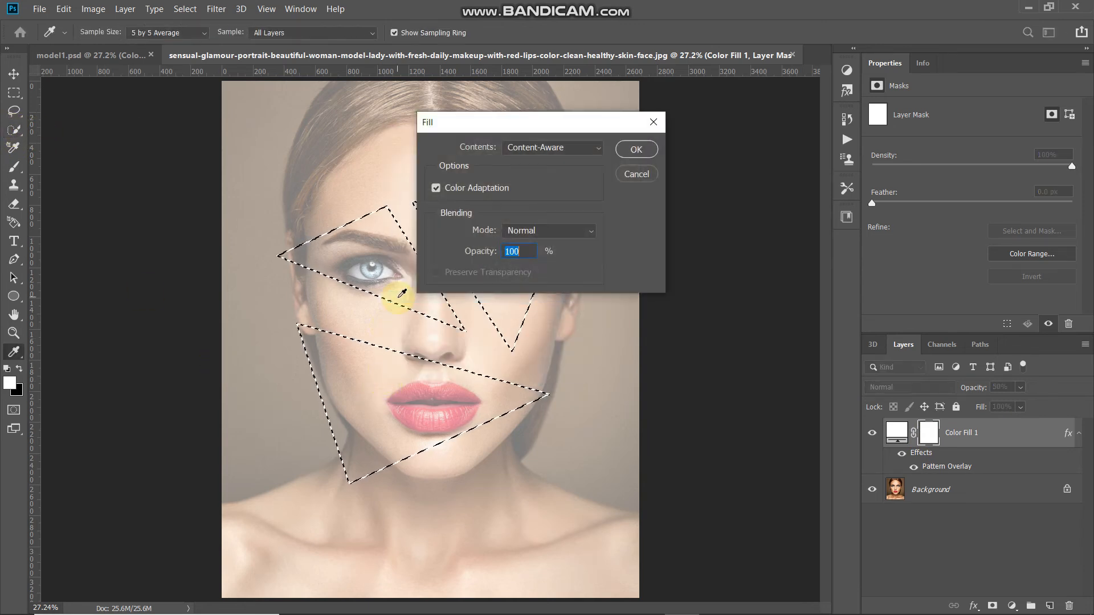
pyautogui.click(542, 148)
pyautogui.click(523, 263)
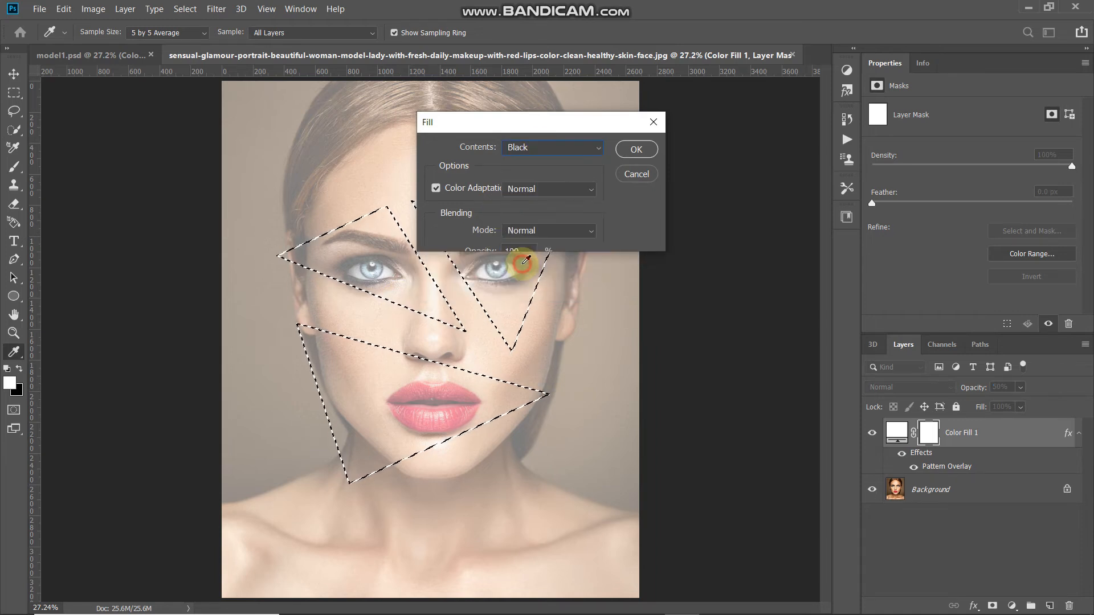
pyautogui.click(635, 149)
pyautogui.press('w')
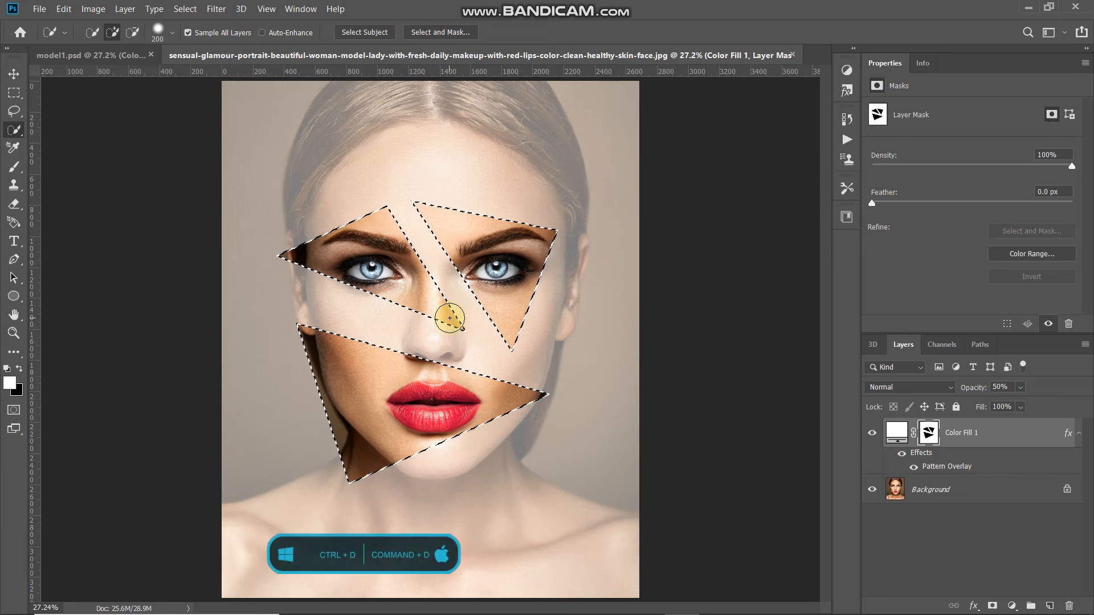
# Deselect and raise the paper layer opacity back to 100%
pyautogui.hotkey('ctrl', 'd')
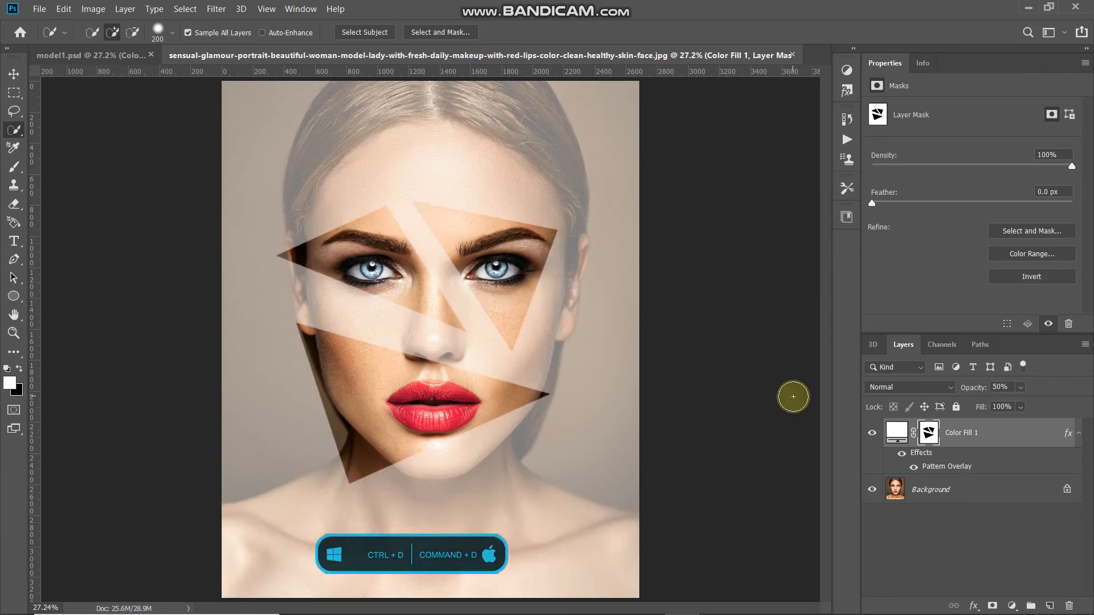
pyautogui.moveTo(966, 391); pyautogui.dragTo(1054, 385)
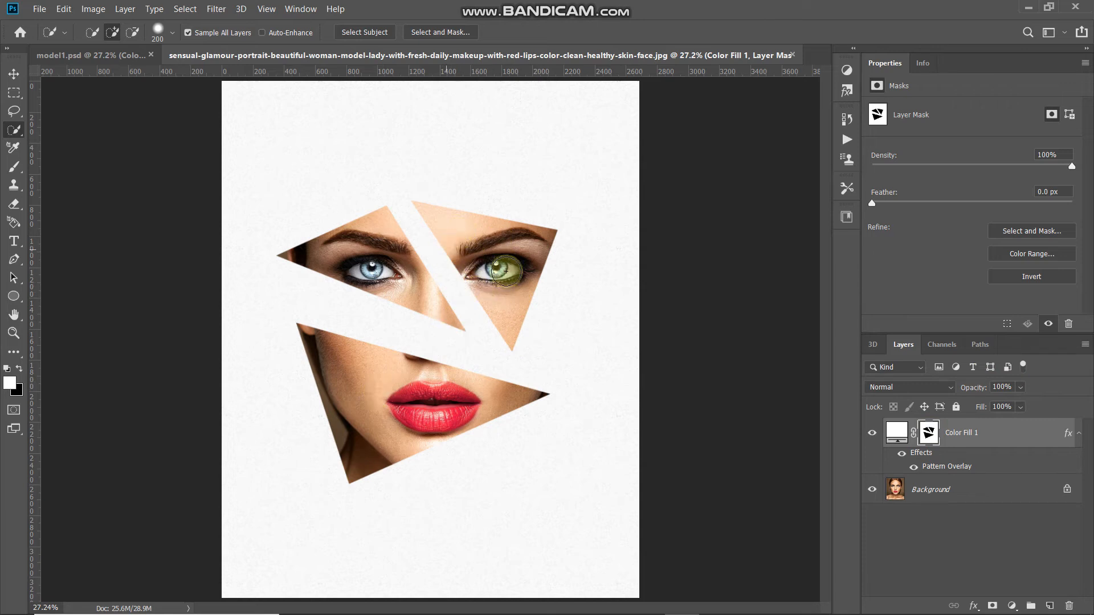
pyautogui.doubleClick(915, 456)
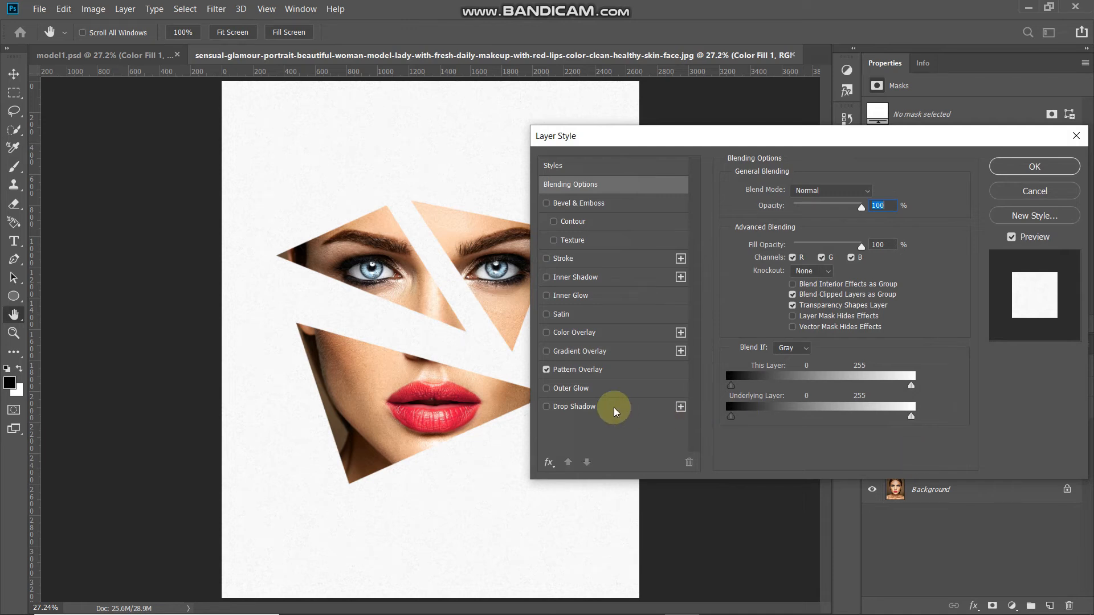
# Enable a black Drop Shadow on the paper layer with a 120° angle
pyautogui.click(593, 408)
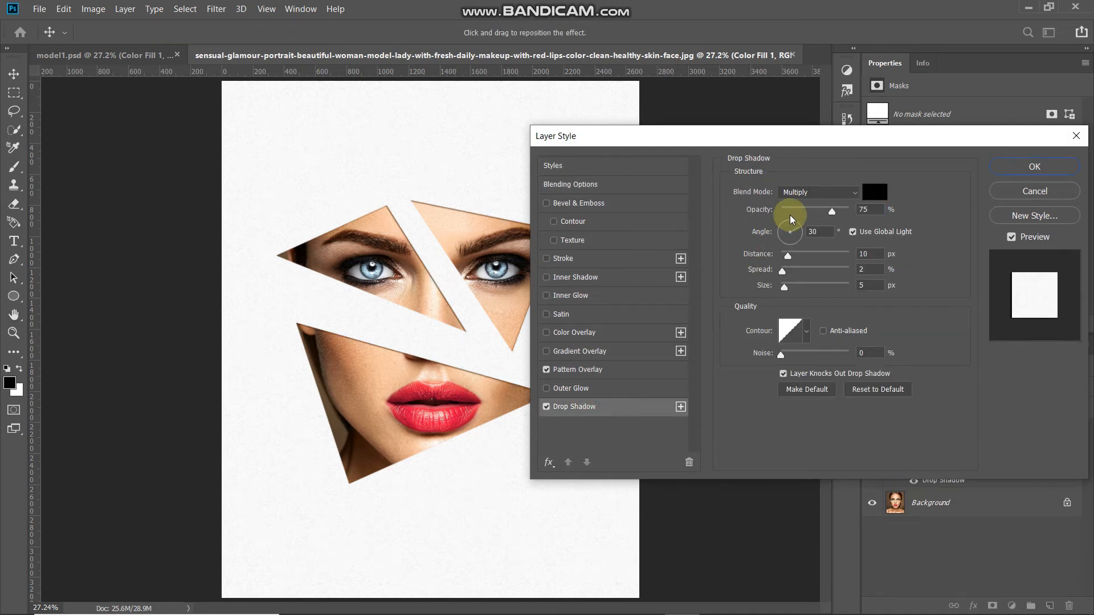
pyautogui.click(870, 193)
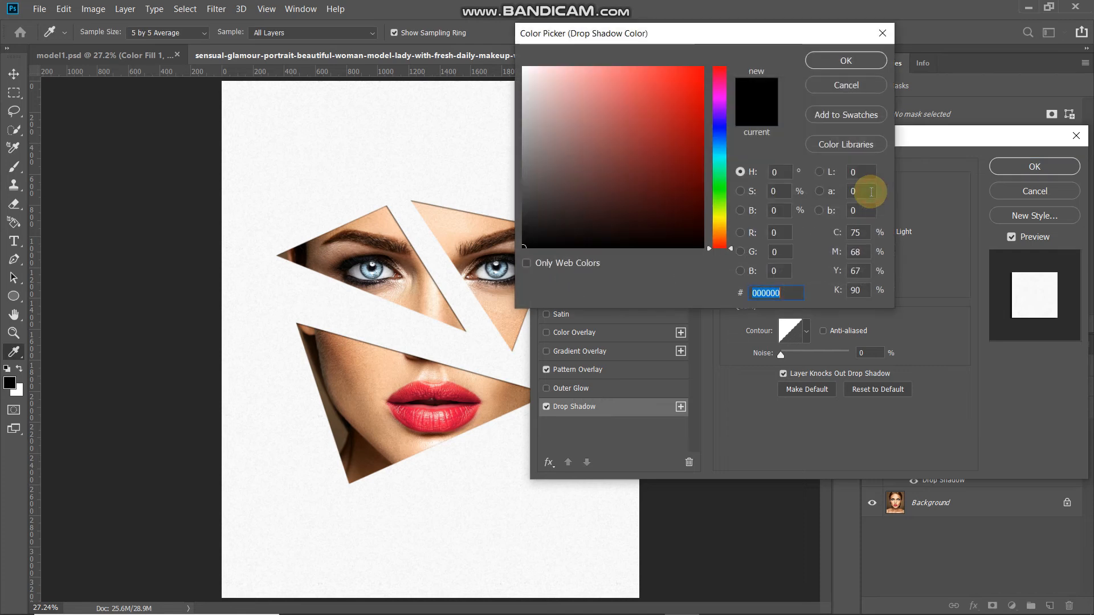
pyautogui.click(856, 59)
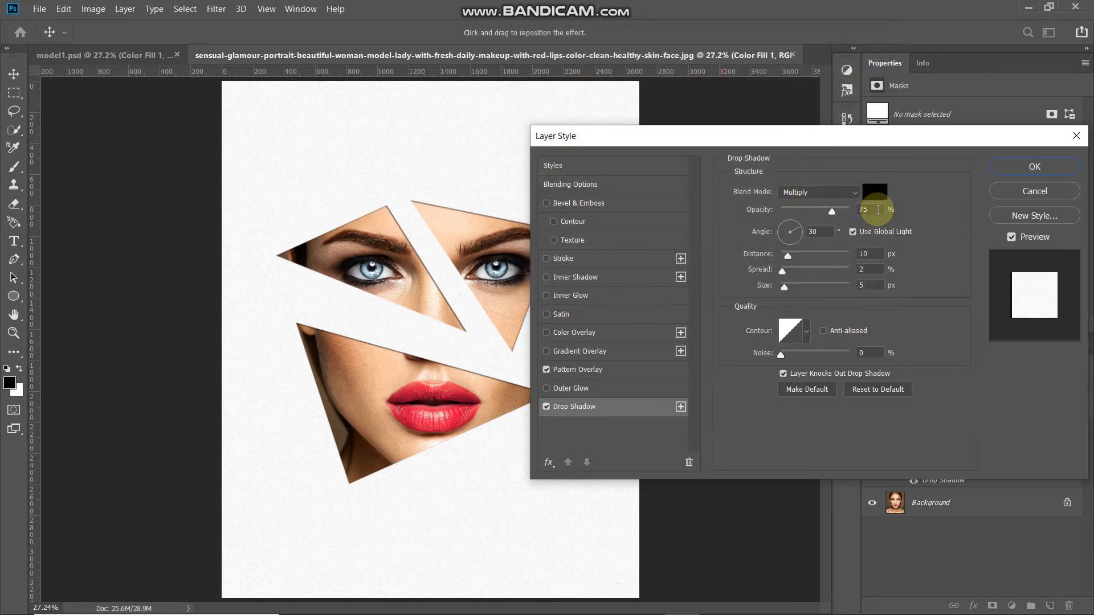
pyautogui.click(877, 209)
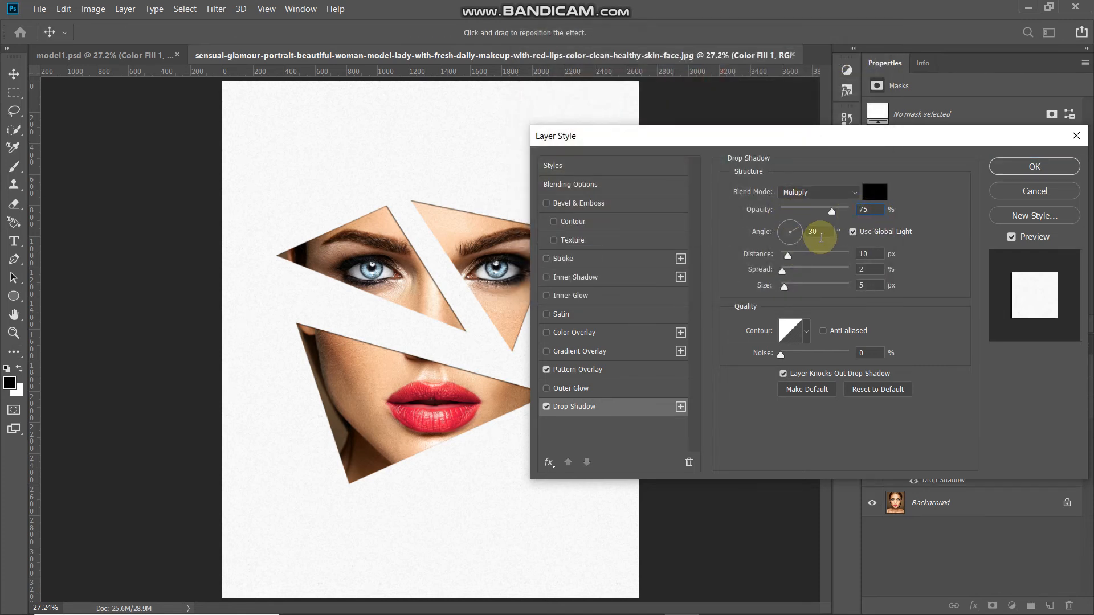
pyautogui.doubleClick(819, 231)
pyautogui.press('BackSpace')
pyautogui.write('12')
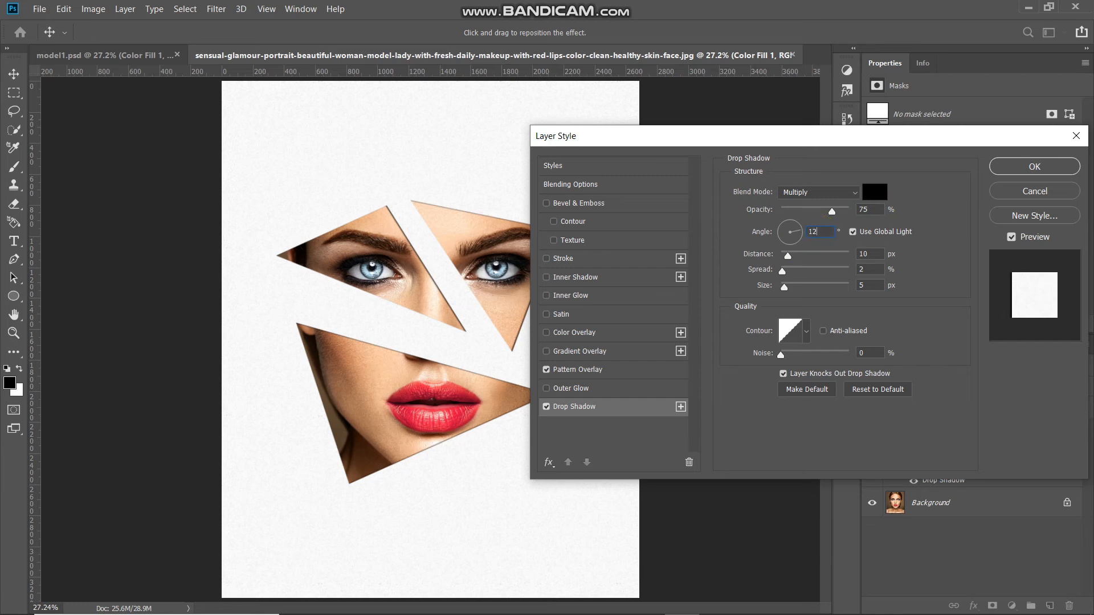
pyautogui.write('0')
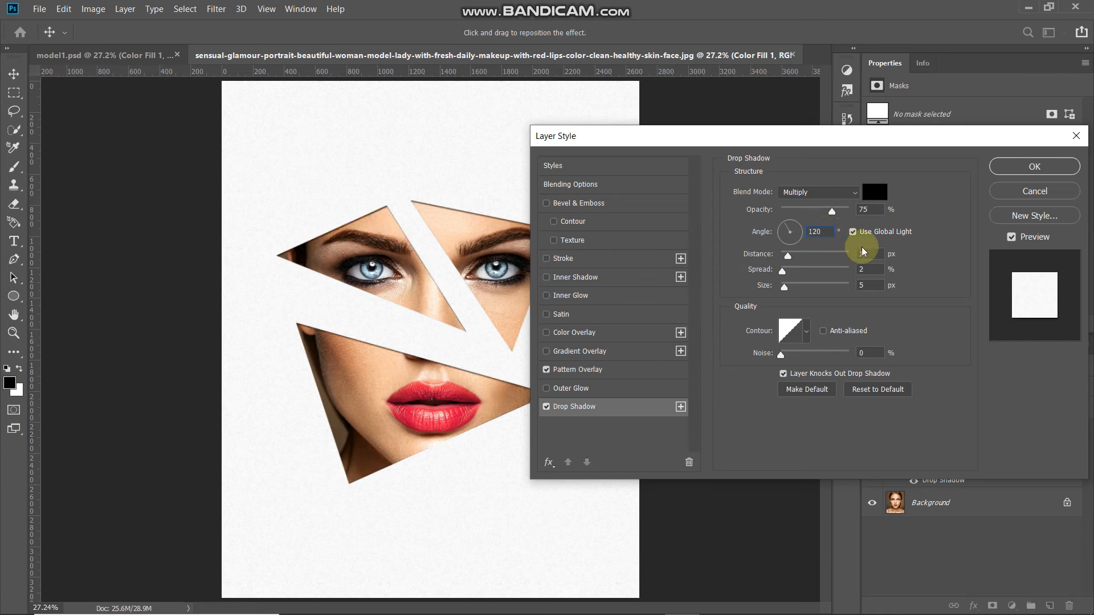
# Set the drop shadow to distance 40 px, spread 10% and size 40 px
pyautogui.doubleClick(875, 253)
pyautogui.write('1')
pyautogui.write('40')
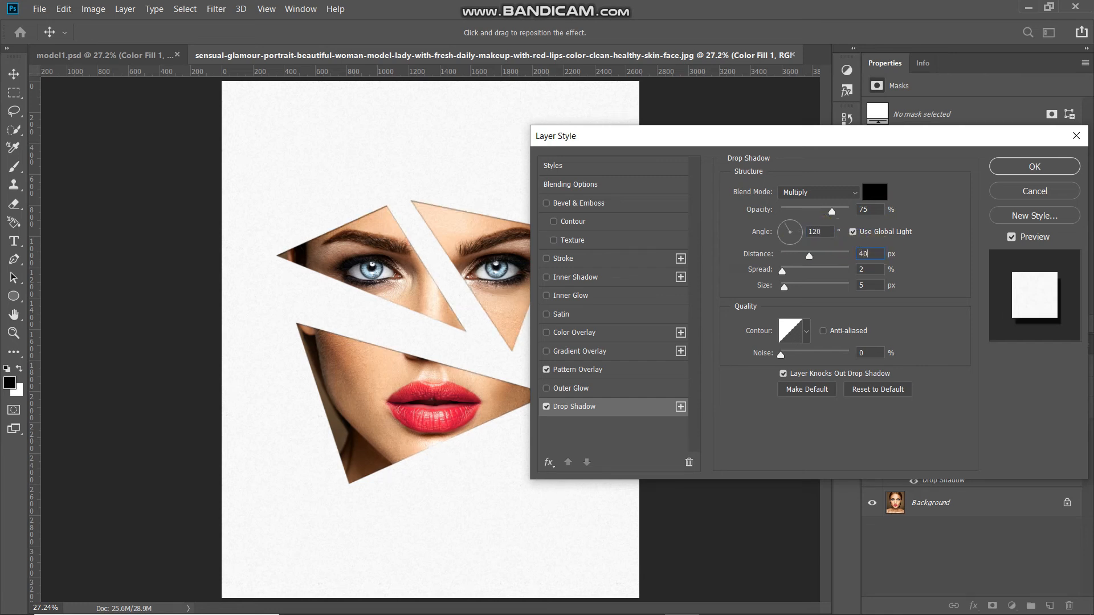
pyautogui.press('BackSpace')
pyautogui.write('10')
pyautogui.click(876, 286)
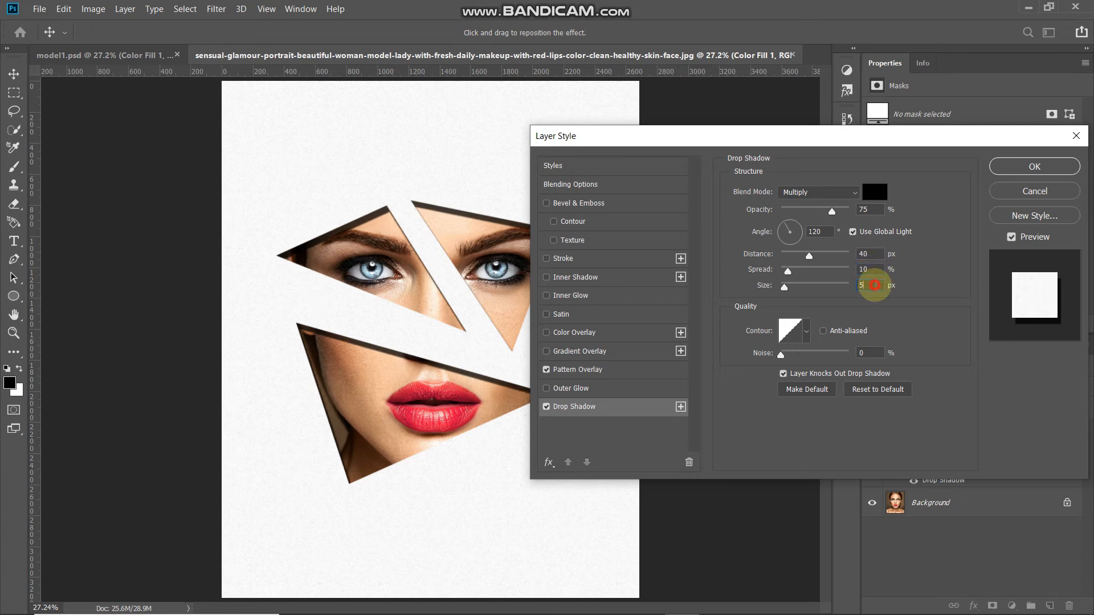
pyautogui.write('40')
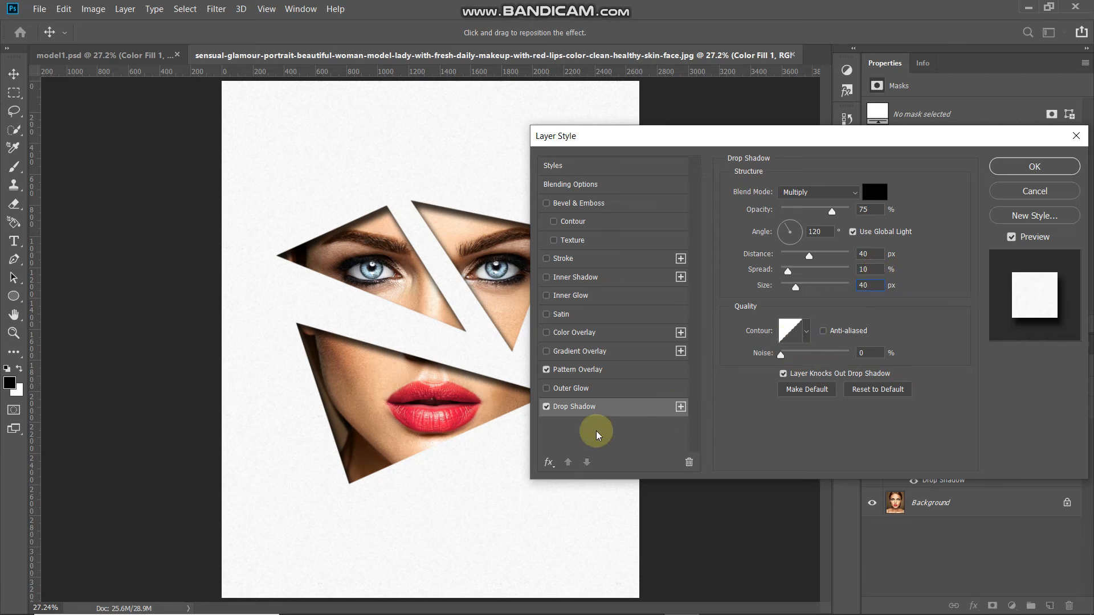
pyautogui.click(546, 407)
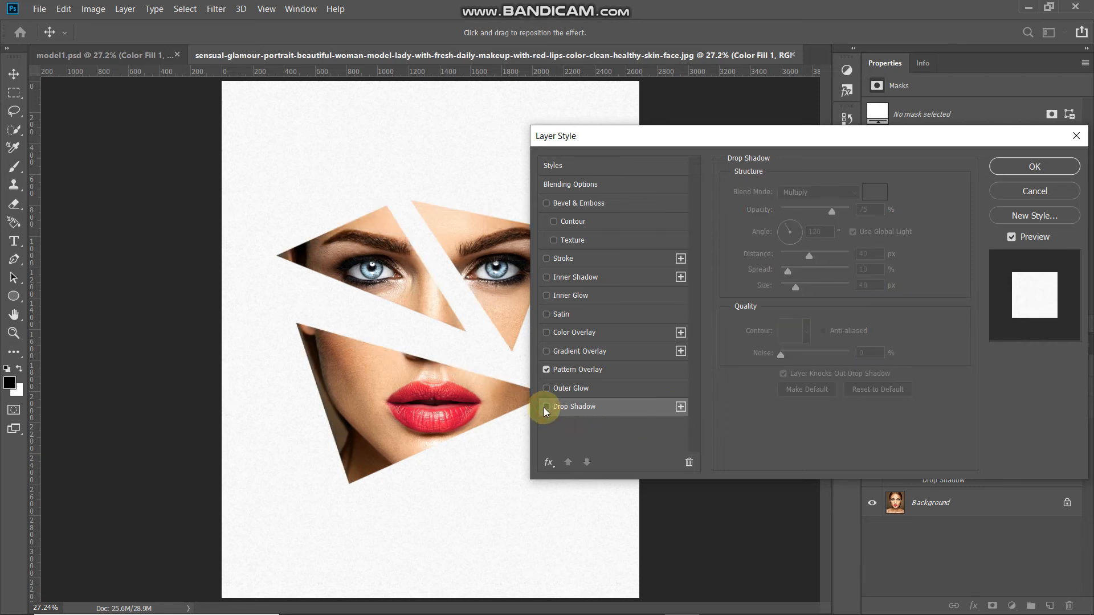
pyautogui.click(545, 408)
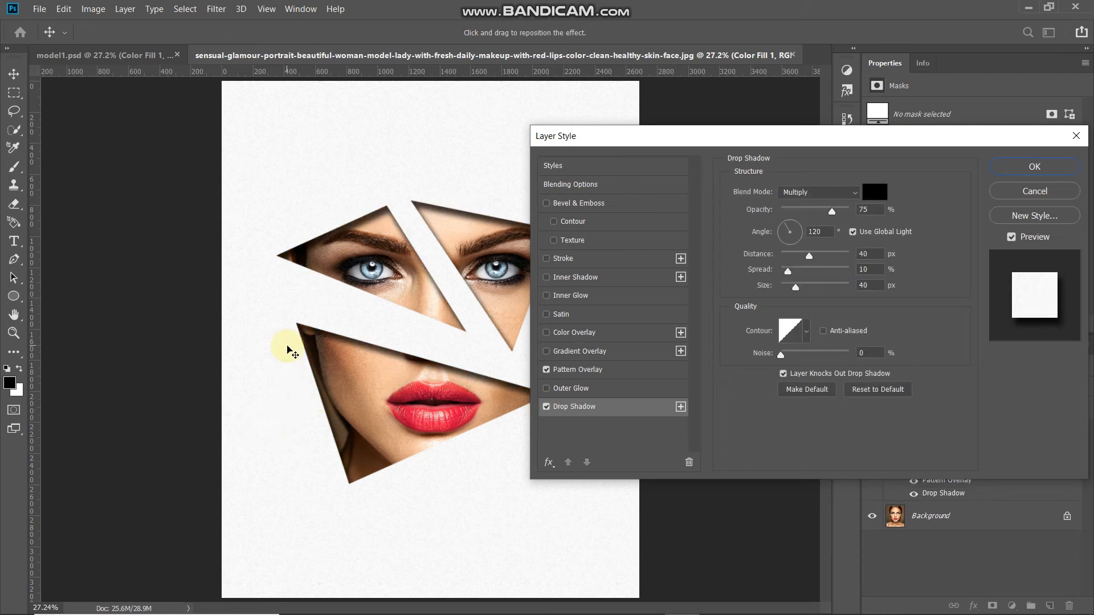
# Add a Multiply Color Overlay in #e2eaef and apply the layer effects
pyautogui.click(606, 335)
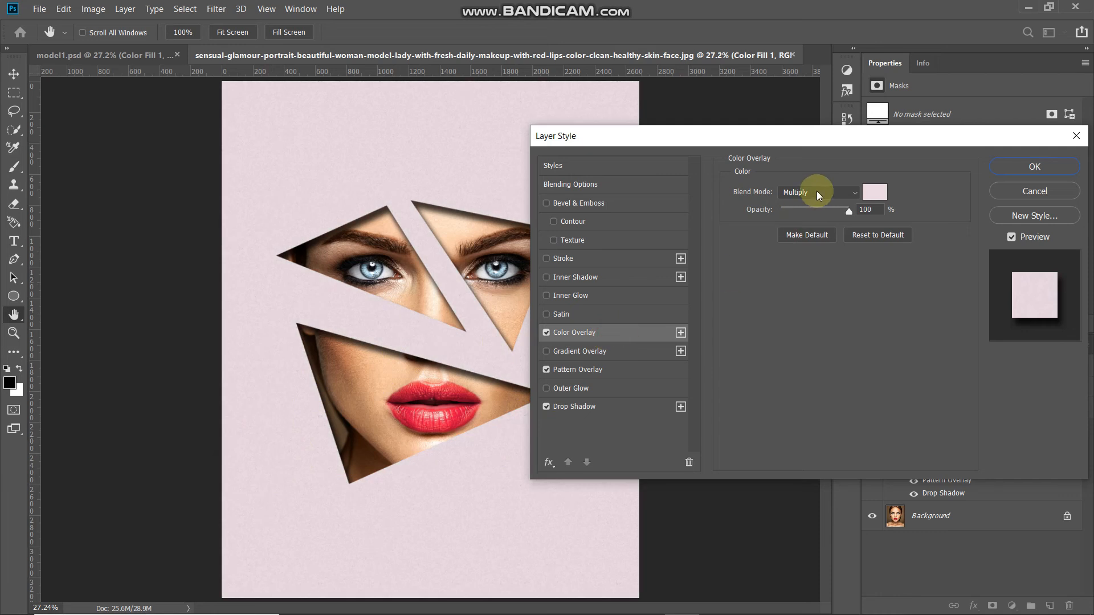
pyautogui.click(816, 191)
pyautogui.click(809, 244)
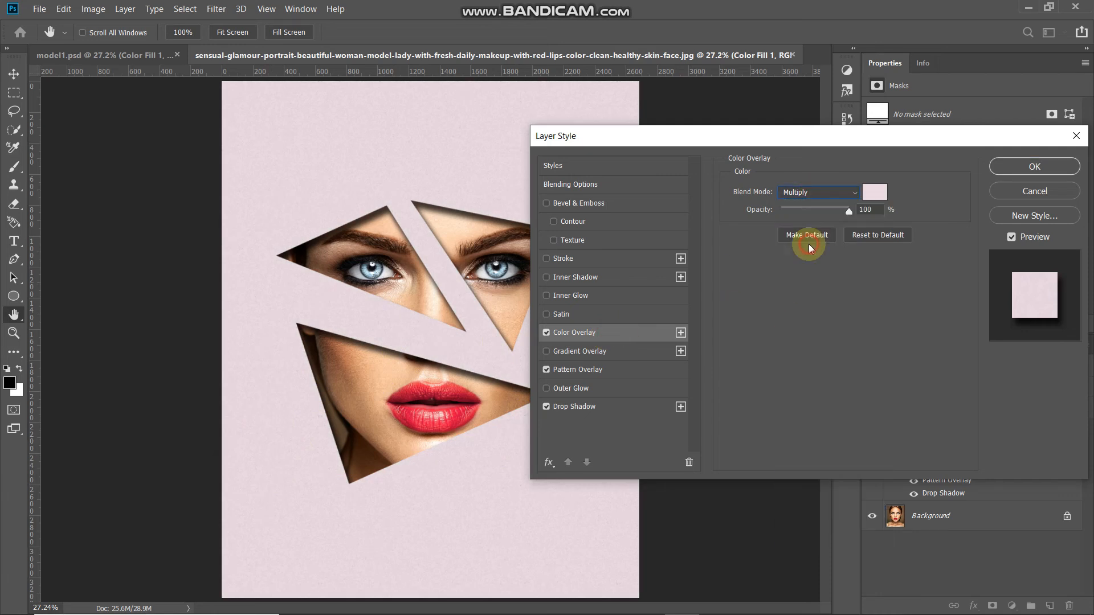
pyautogui.click(872, 192)
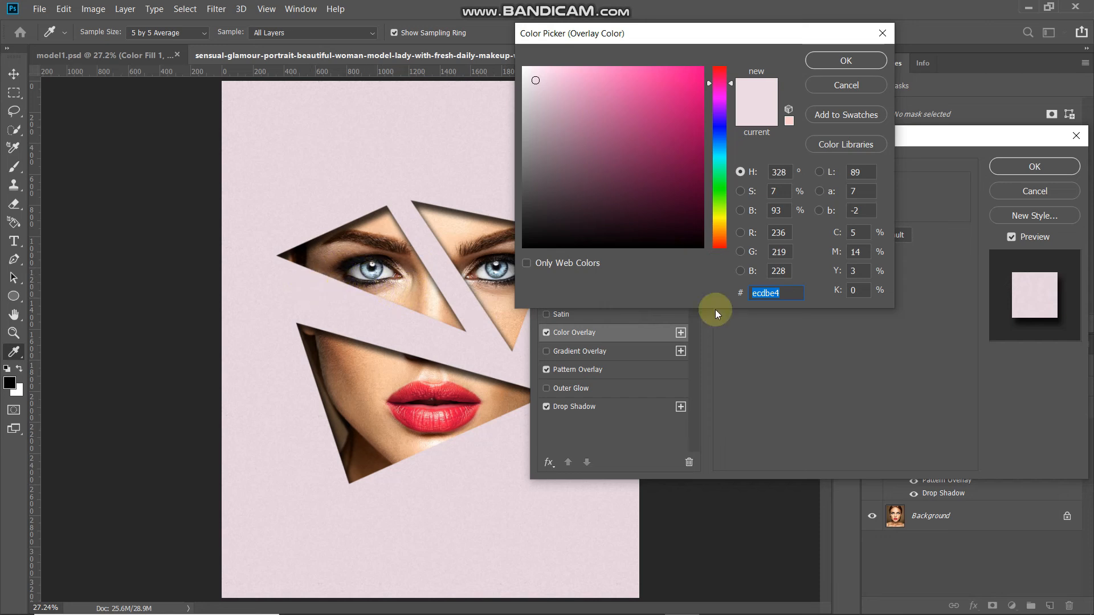
pyautogui.write('e2eaef')
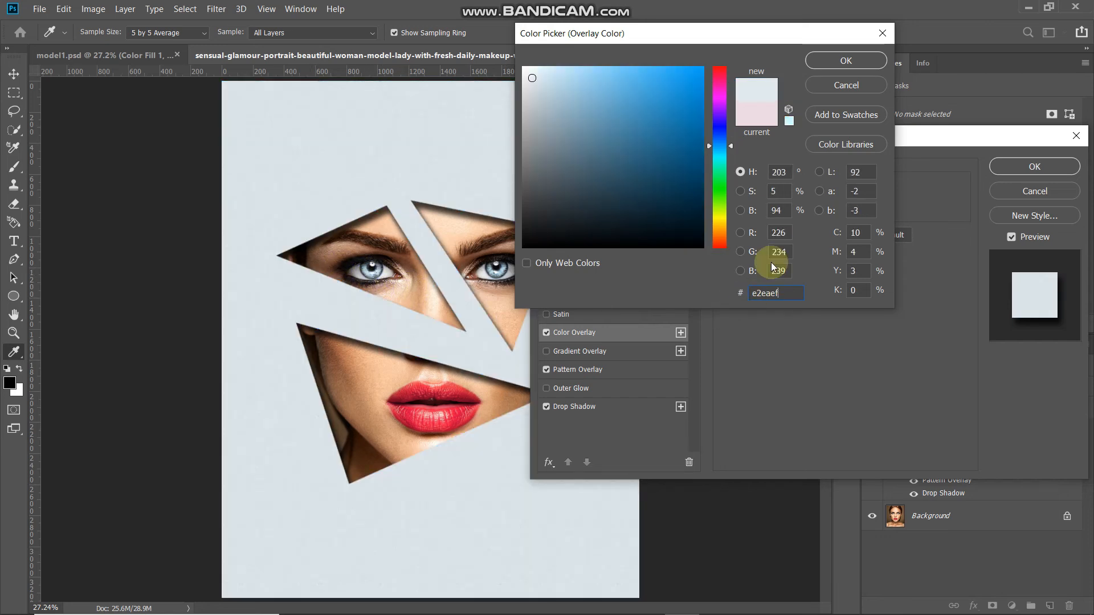
pyautogui.click(852, 58)
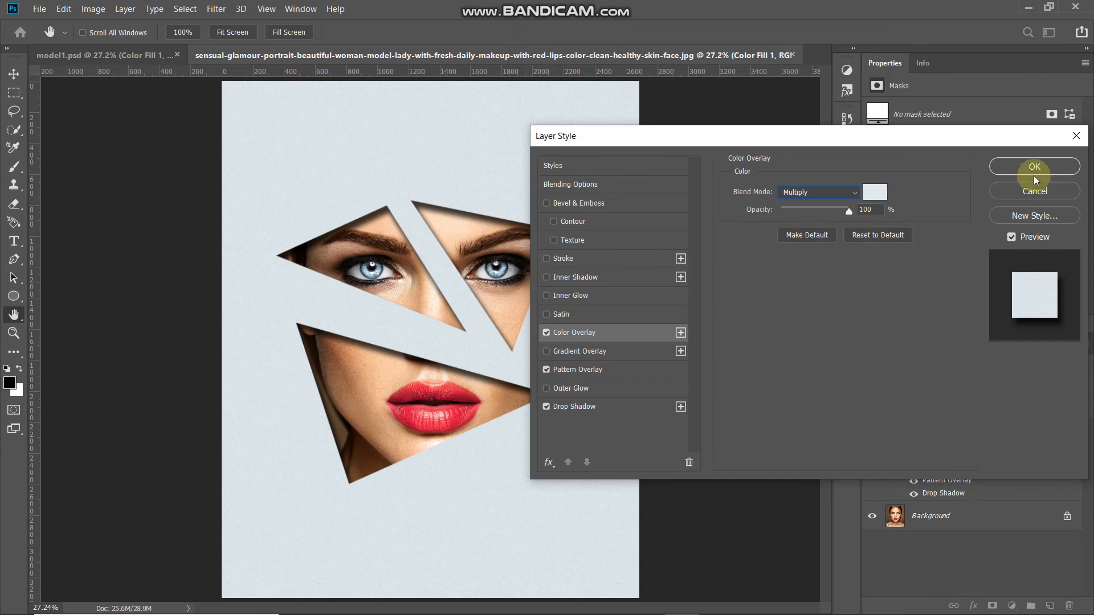
pyautogui.click(1034, 177)
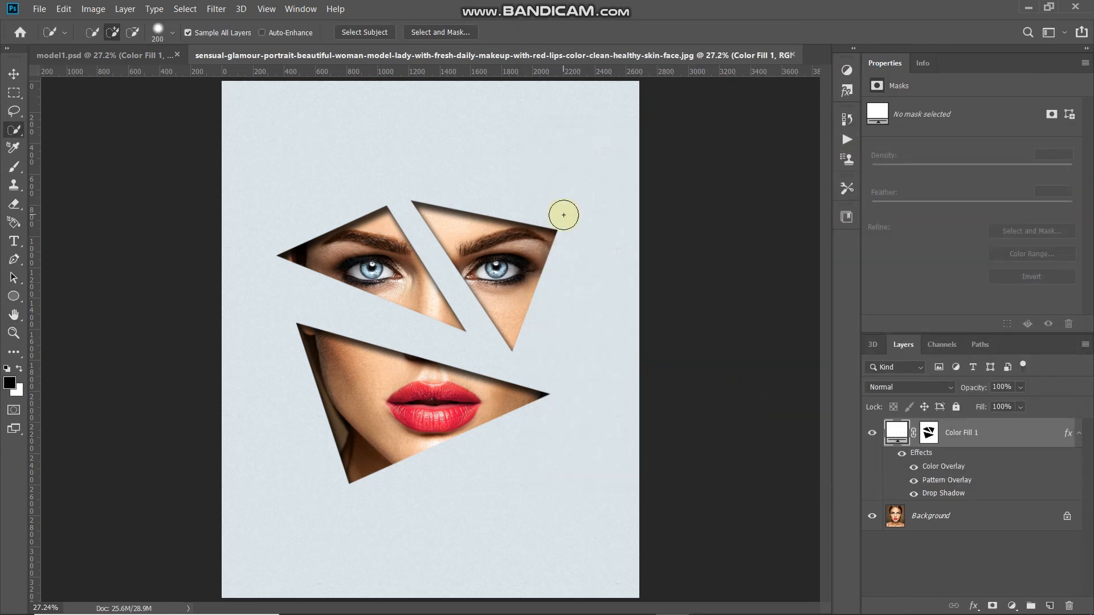
# Crop the image by pulling the top edge down and committing the crop
pyautogui.click(13, 352)
pyautogui.click(68, 255)
pyautogui.moveTo(428, 81); pyautogui.dragTo(428, 129)
pyautogui.press('Return')
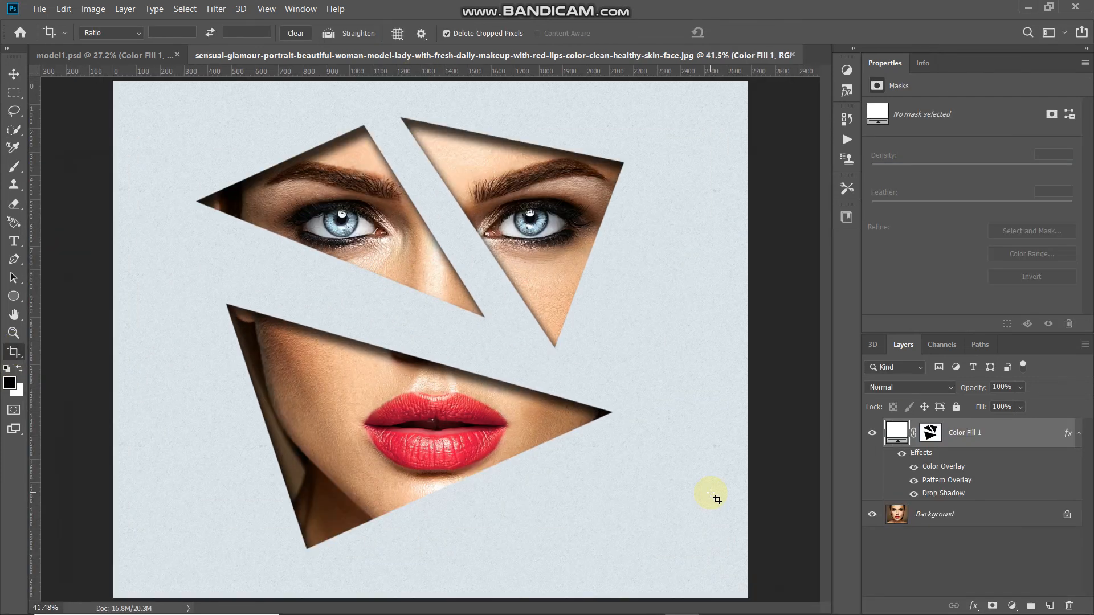